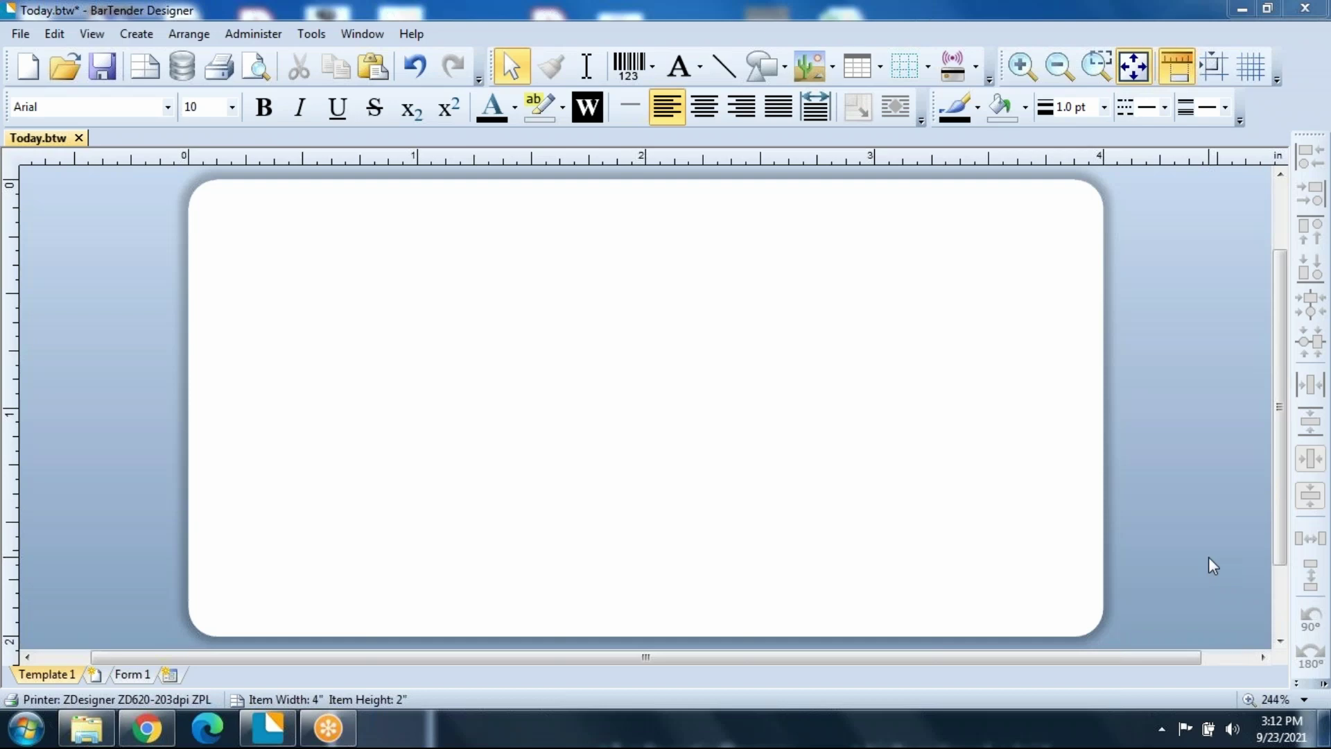
# - Place a Code 128 barcode reading 12345678 on the label and open its Barcode Properties
pyautogui.click(642, 67)
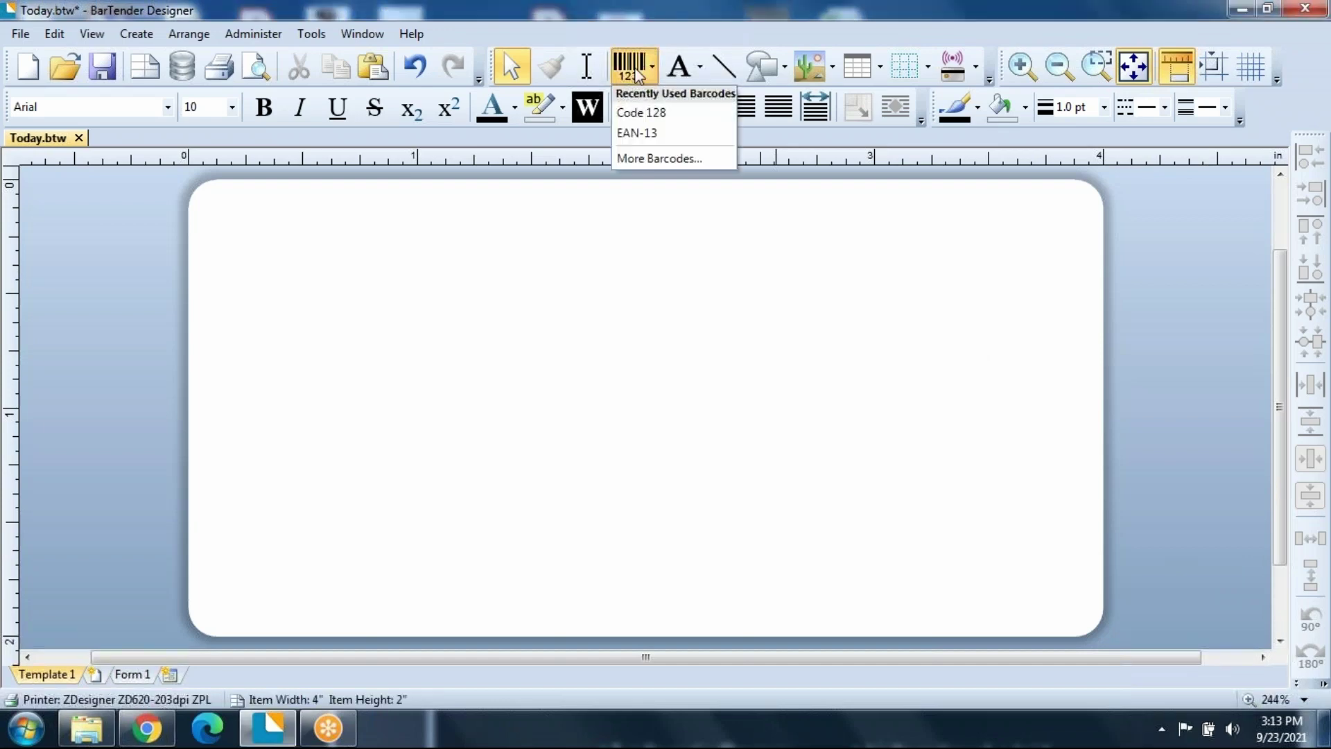
pyautogui.click(646, 111)
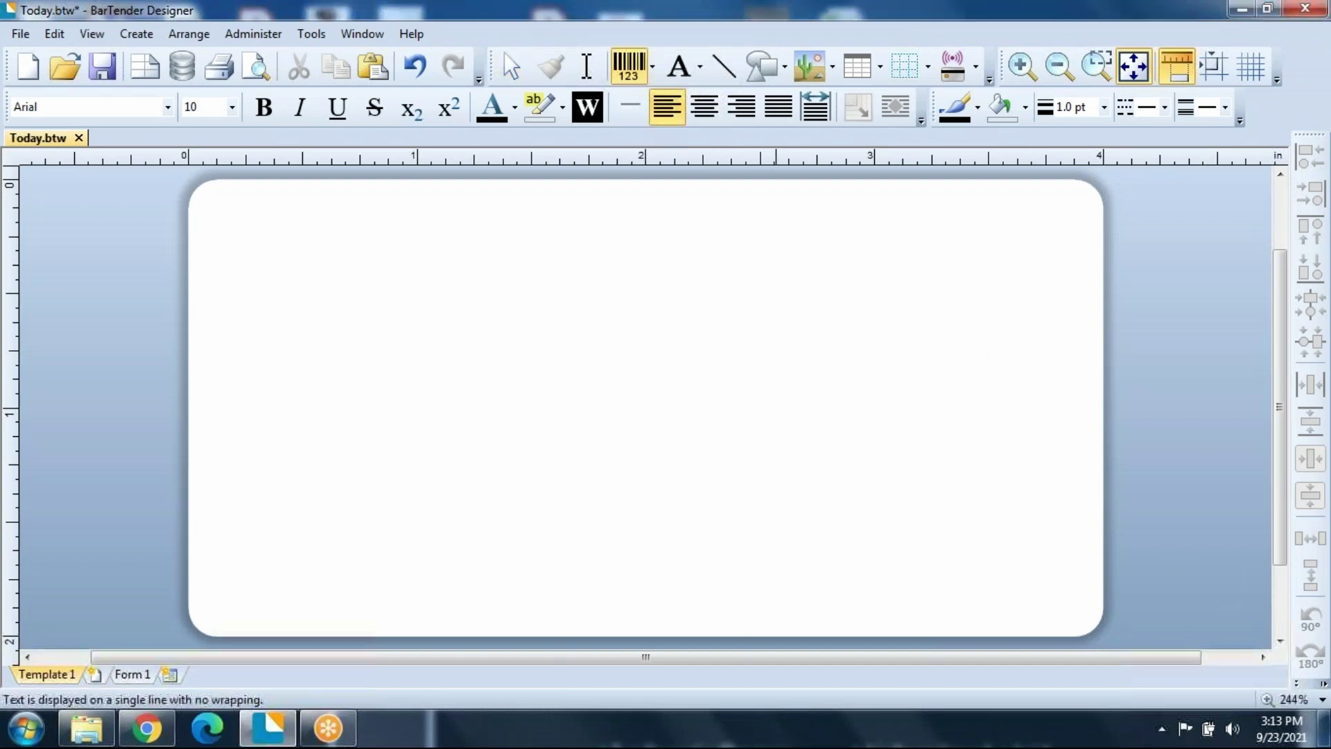
pyautogui.click(400, 208)
pyautogui.doubleClick(537, 301)
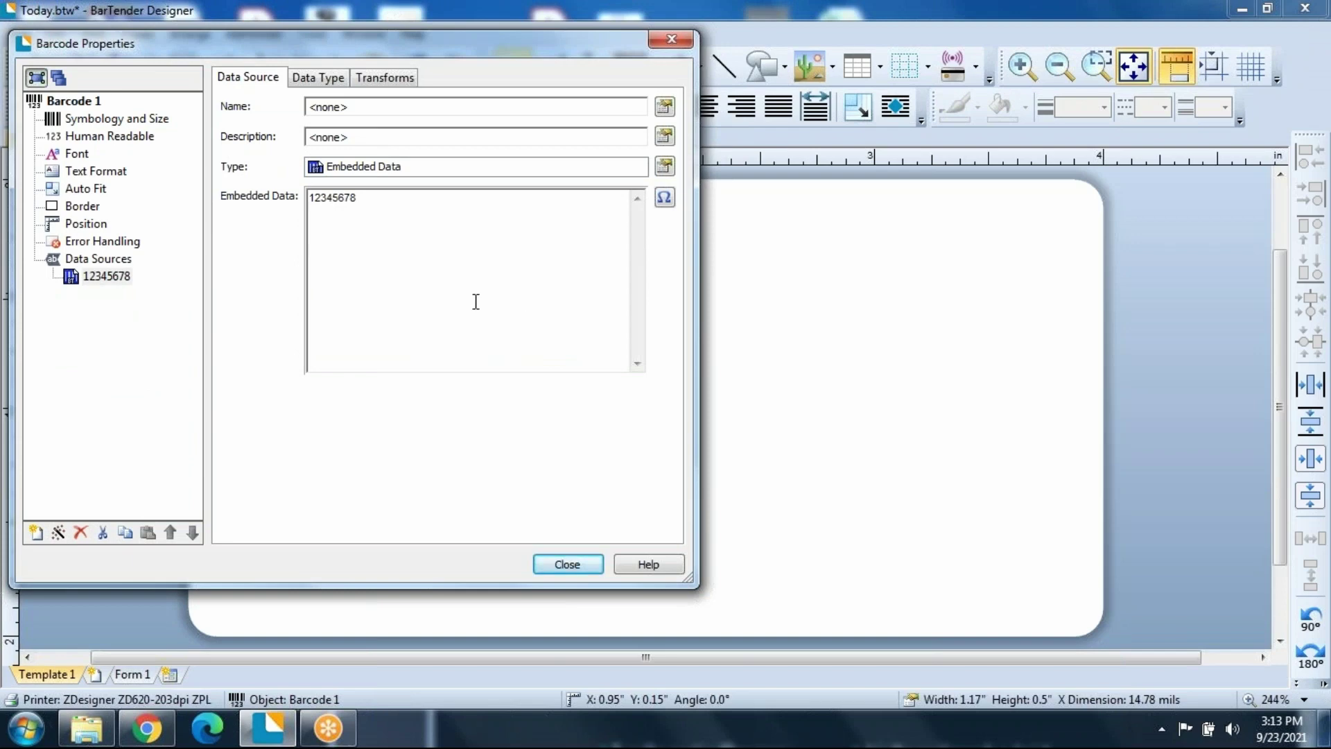
# - View Symbology and Size and keep Code 128 (14.78-mil X dimension, 0.5-inch height)
pyautogui.click(123, 119)
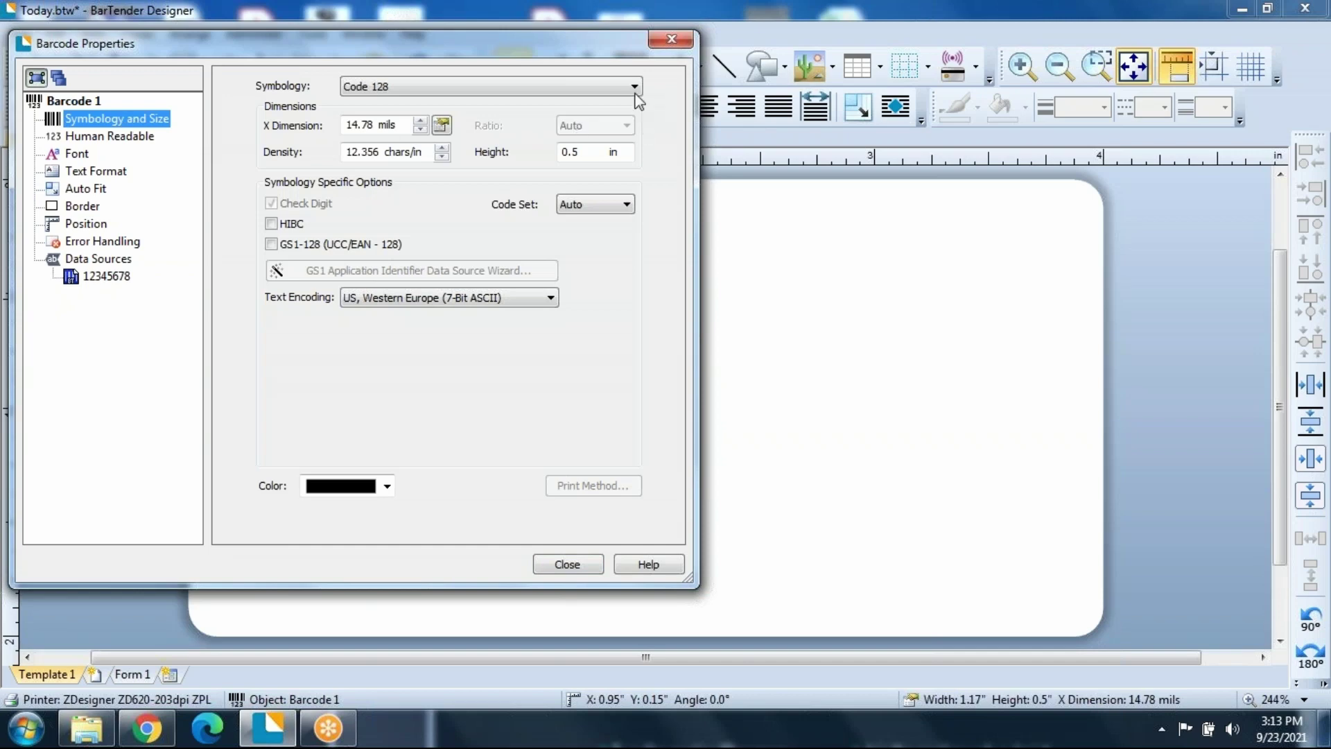
pyautogui.click(635, 87)
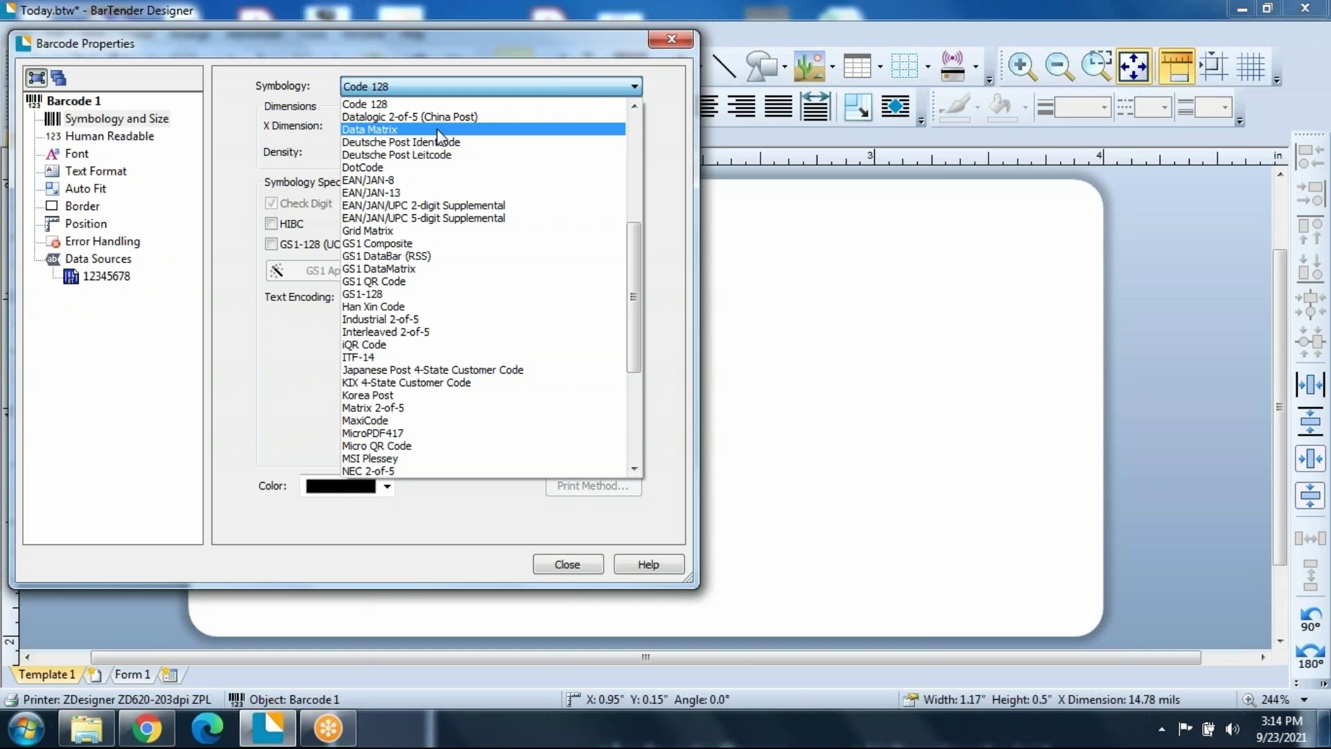
pyautogui.click(416, 103)
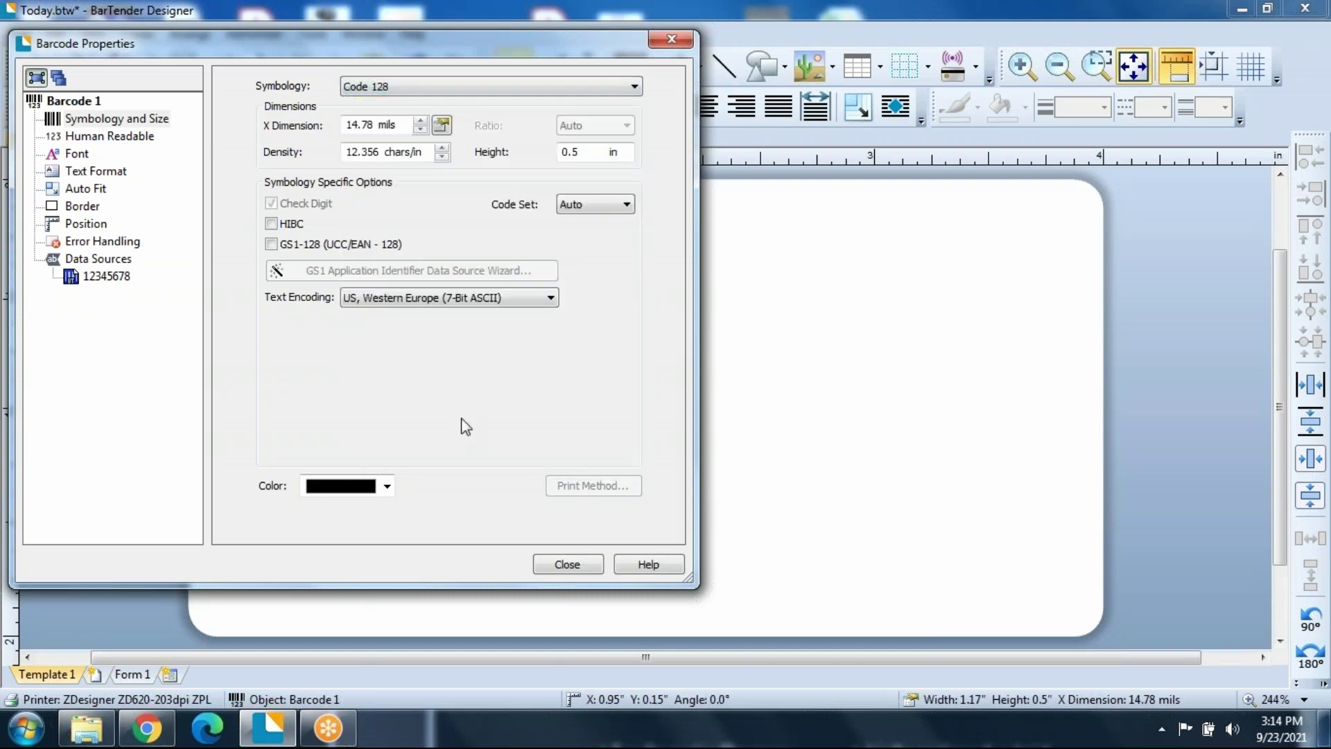
# - Close Barcode Properties and move the barcode lower and slightly left to 0.85 by 0.55 inches
pyautogui.click(572, 563)
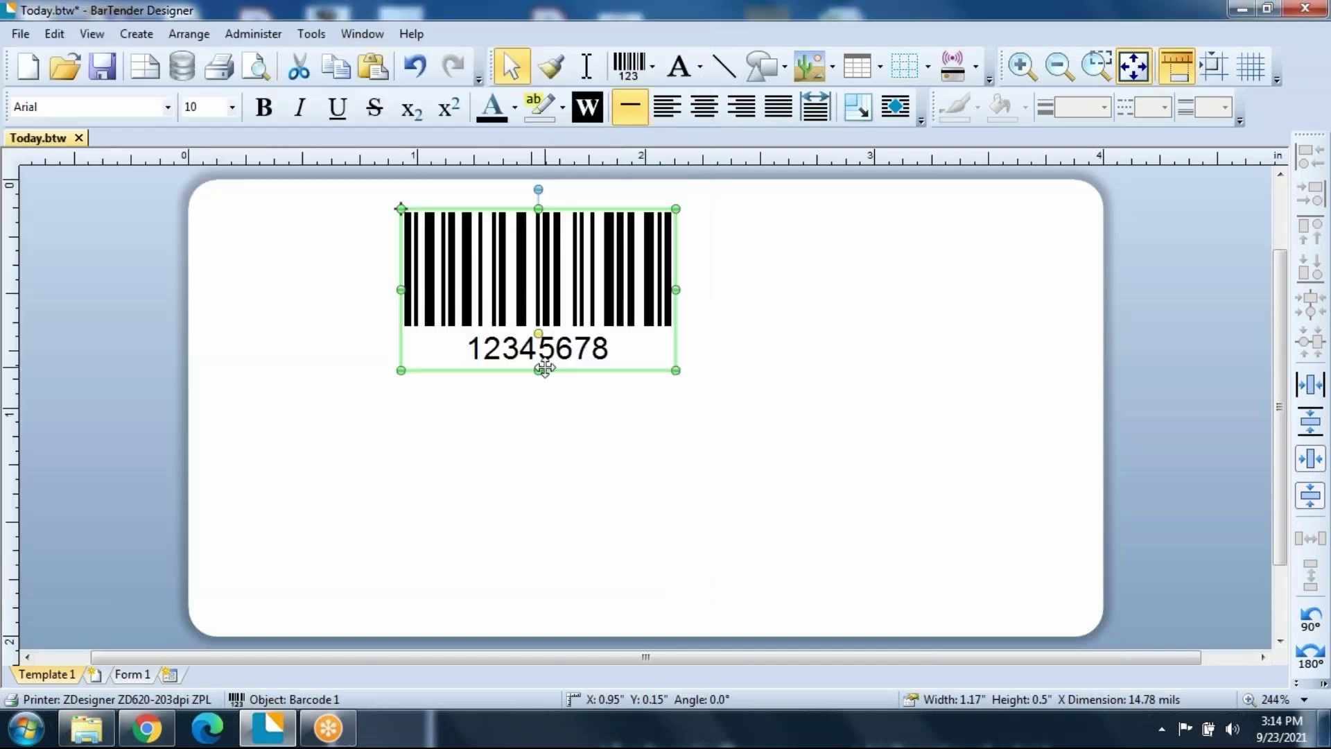
pyautogui.moveTo(539, 291); pyautogui.dragTo(541, 378)
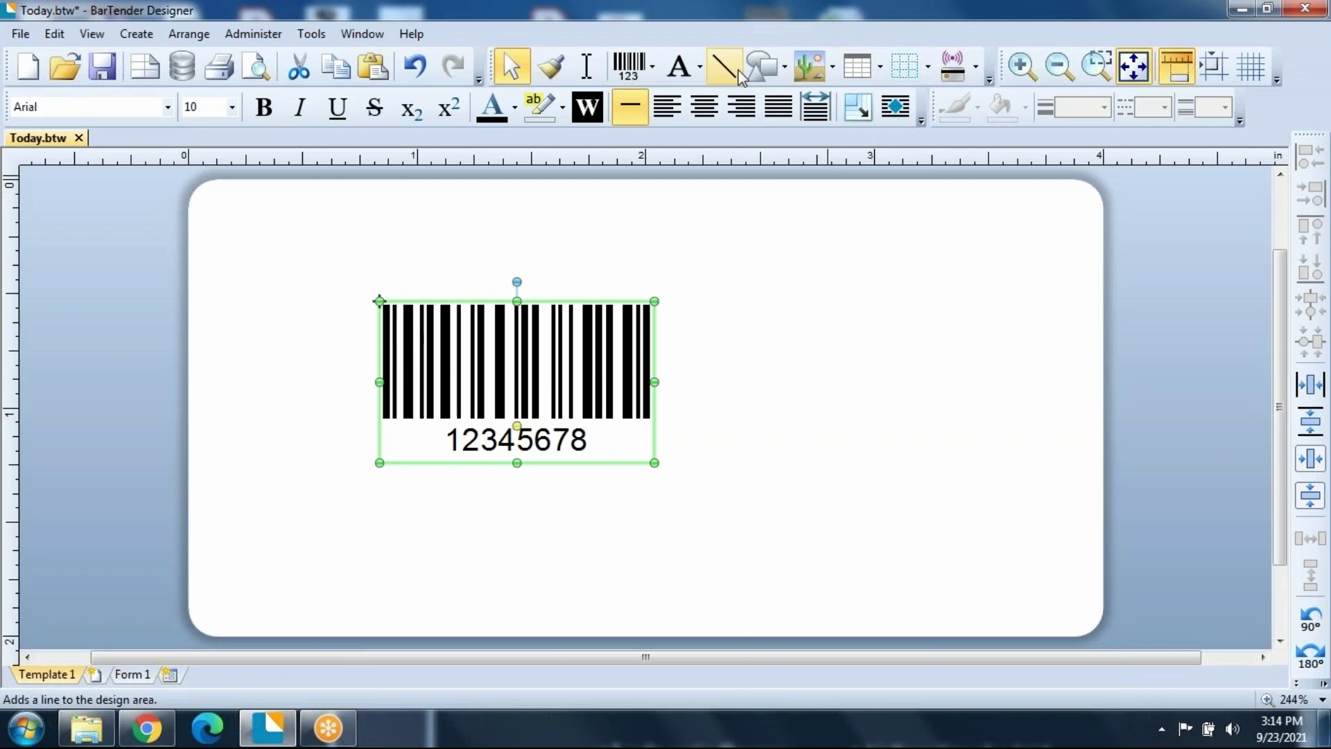
# - Draw a downward-pointing line arrow to the right of the barcode
pyautogui.click(764, 75)
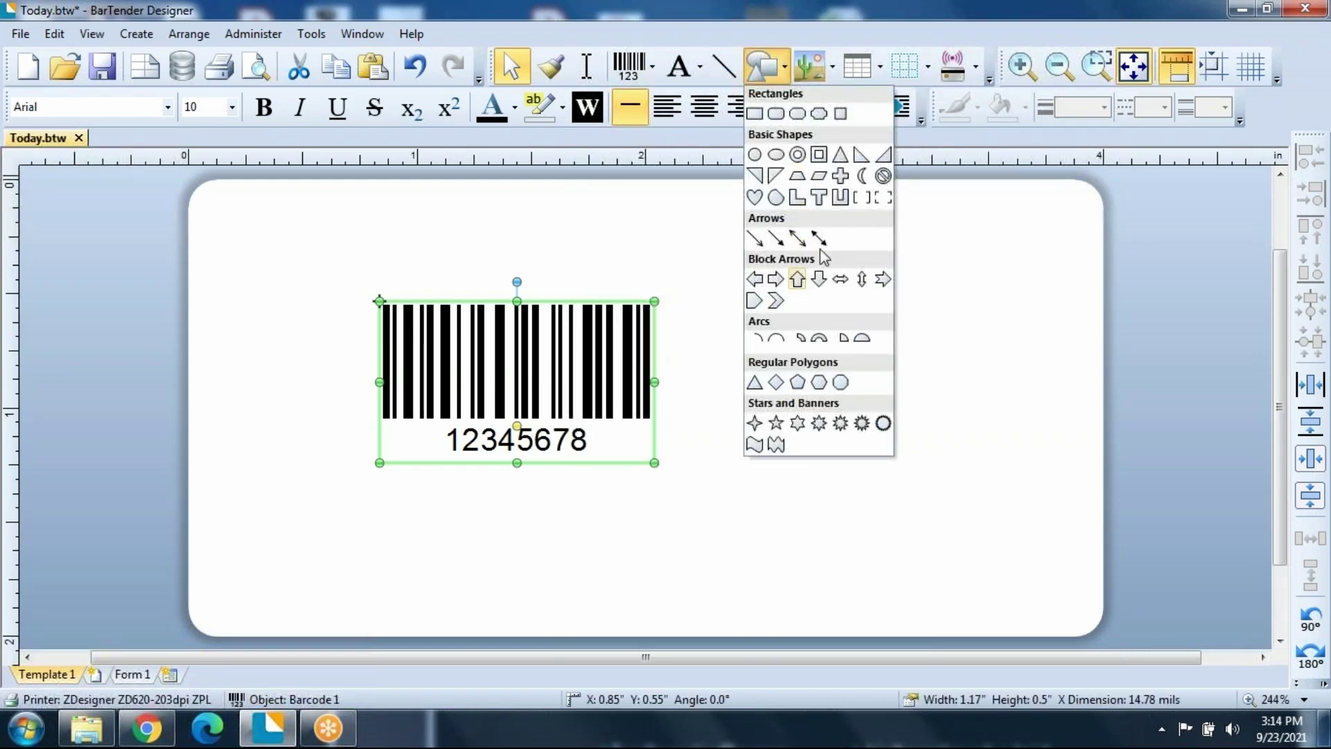
pyautogui.click(775, 240)
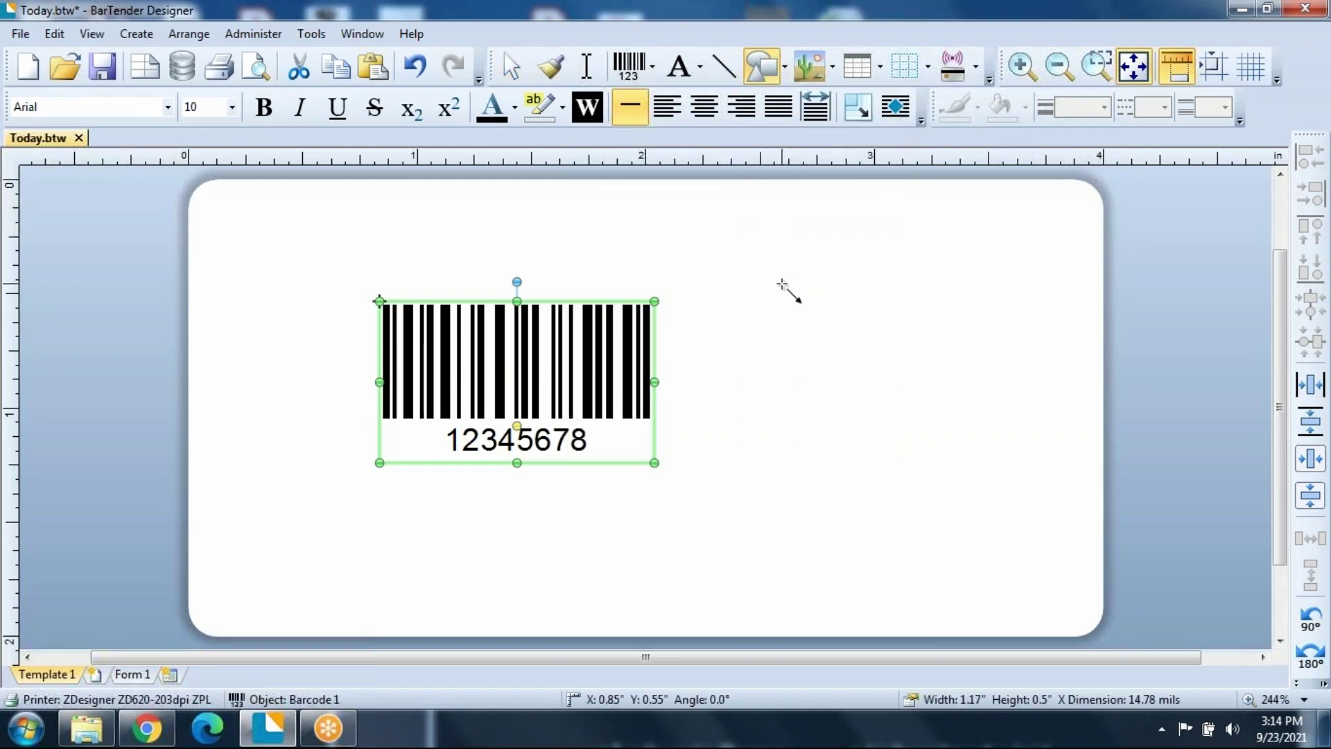
pyautogui.moveTo(780, 284)
pyautogui.mouseDown()
pyautogui.moveTo(749, 446)
pyautogui.moveTo(775, 452)
pyautogui.mouseUp()
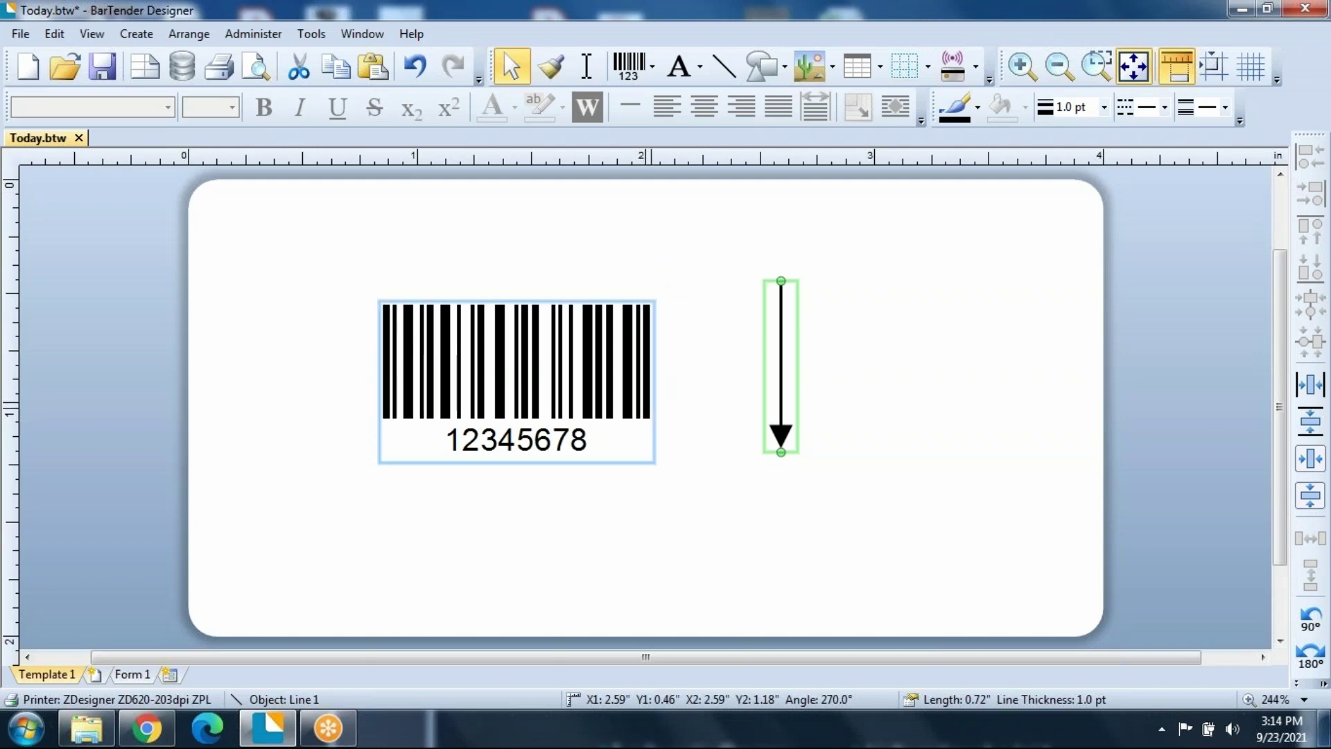
# - Rotate the barcode 270° so it runs vertically, at 1.68 by 0.21 inches
pyautogui.click(493, 367)
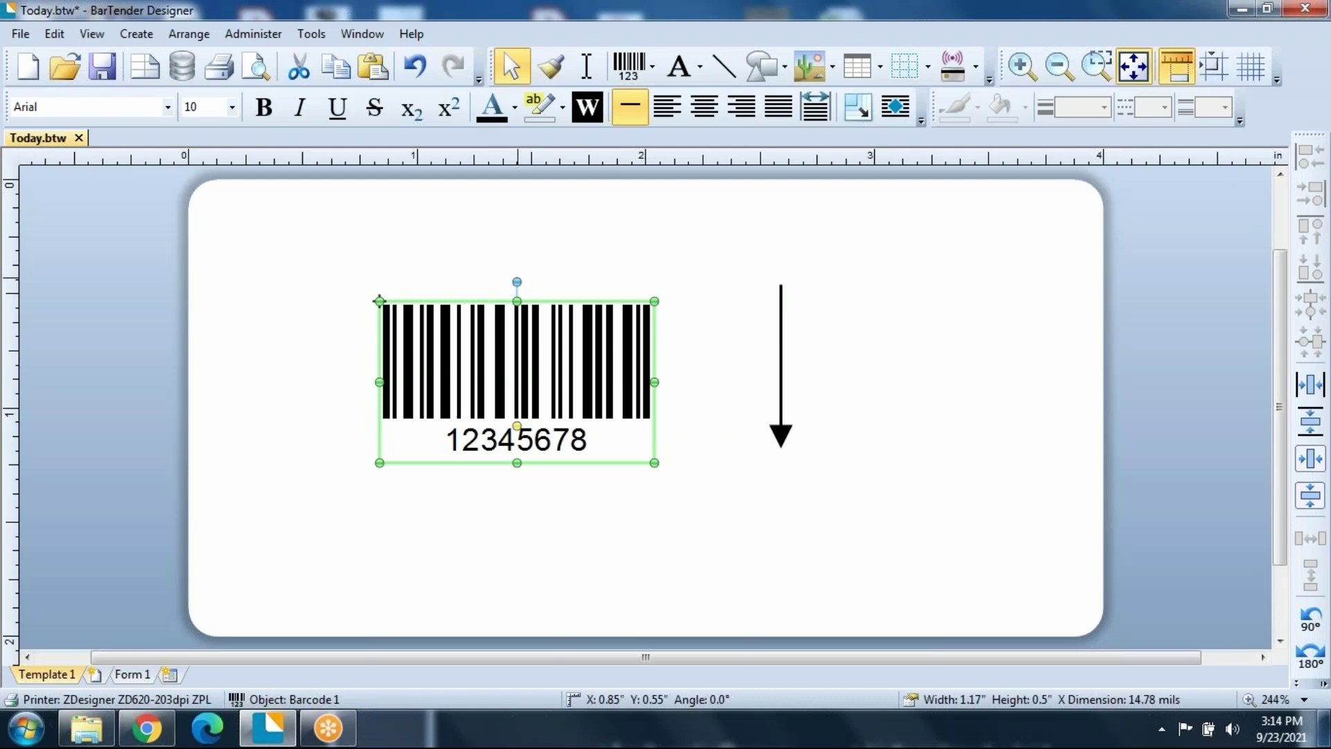
pyautogui.click(509, 290)
pyautogui.click(382, 305)
pyautogui.moveTo(520, 274); pyautogui.dragTo(628, 359)
pyautogui.click(531, 317)
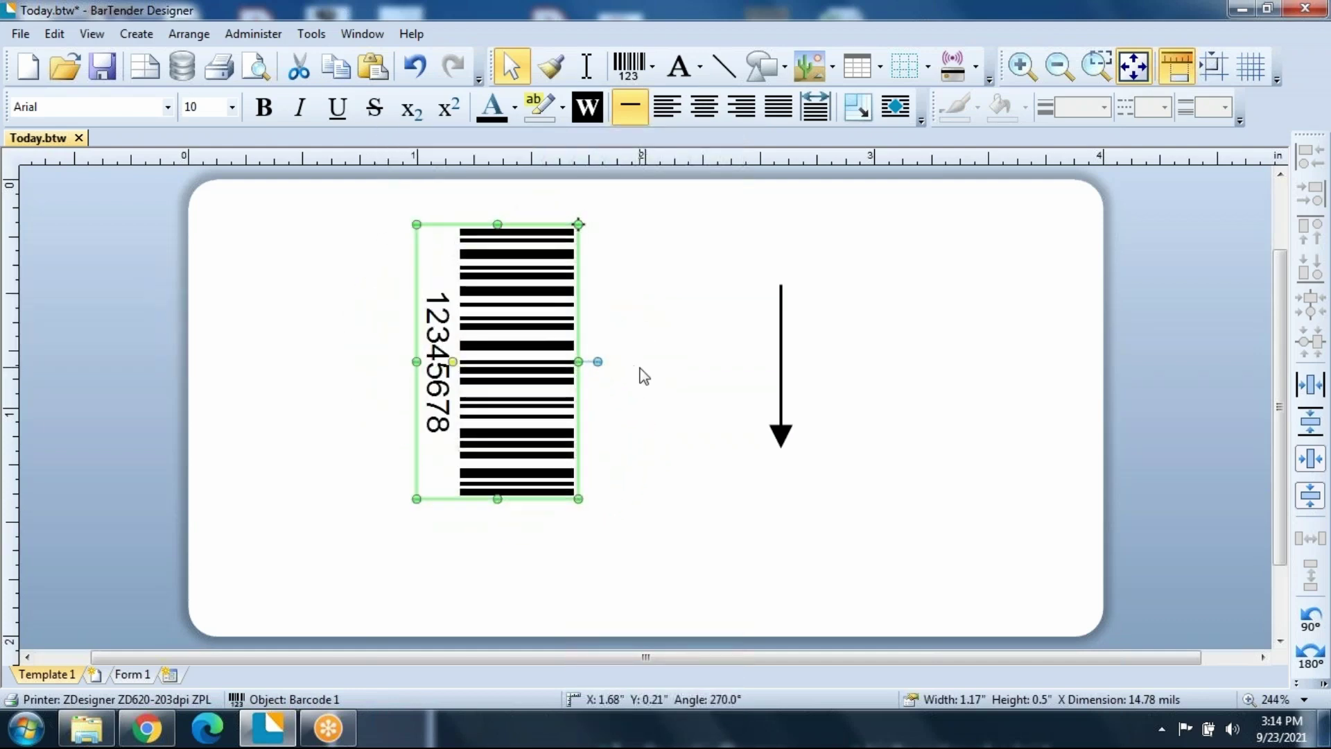
# - Set the vertical barcode's X dimension to 9.86 mils, making it 0.78 by 0.5 inches
pyautogui.rightClick(527, 354)
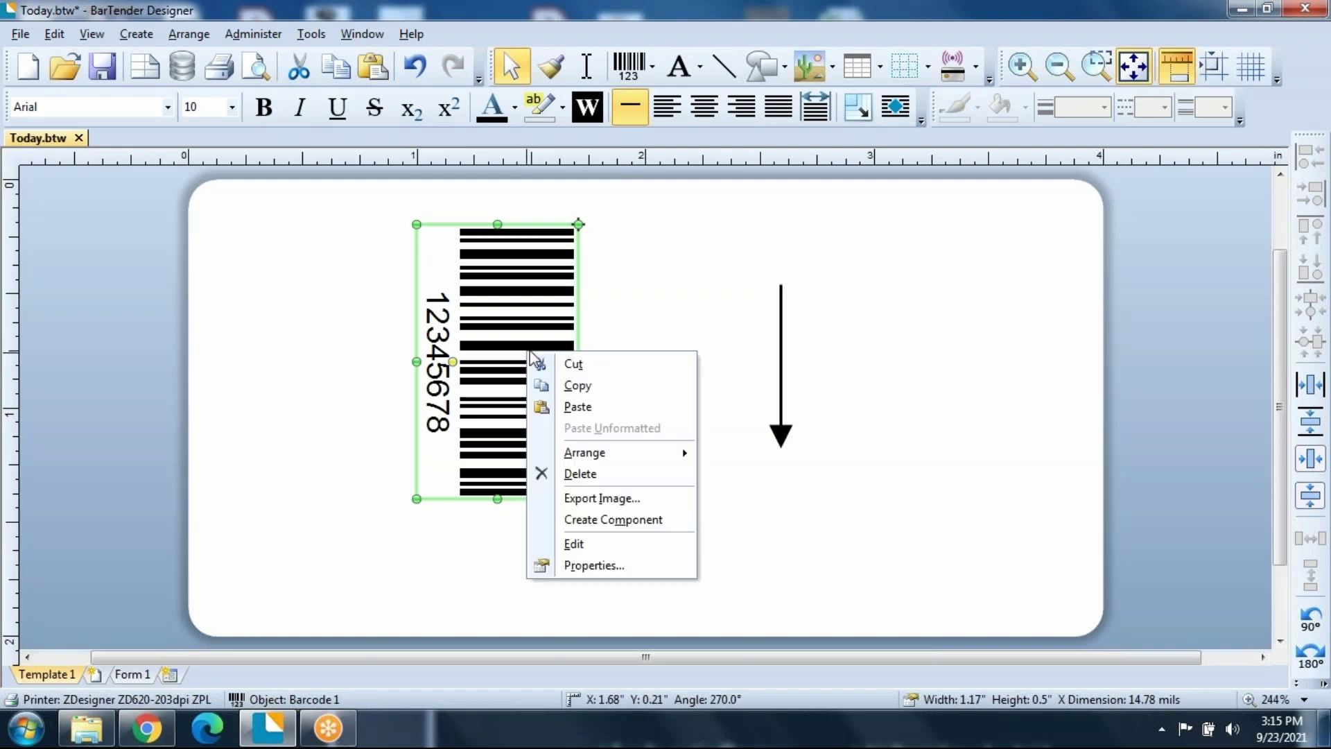
pyautogui.click(607, 563)
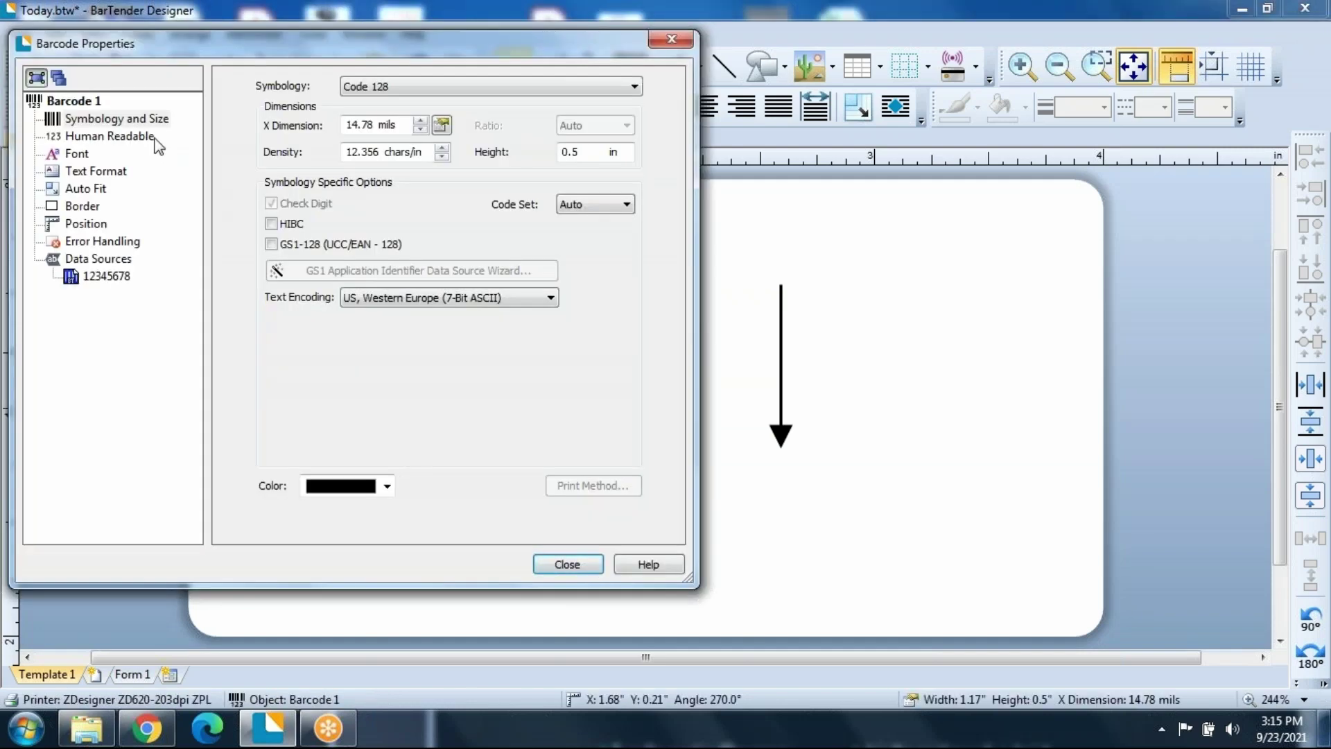
pyautogui.click(420, 129)
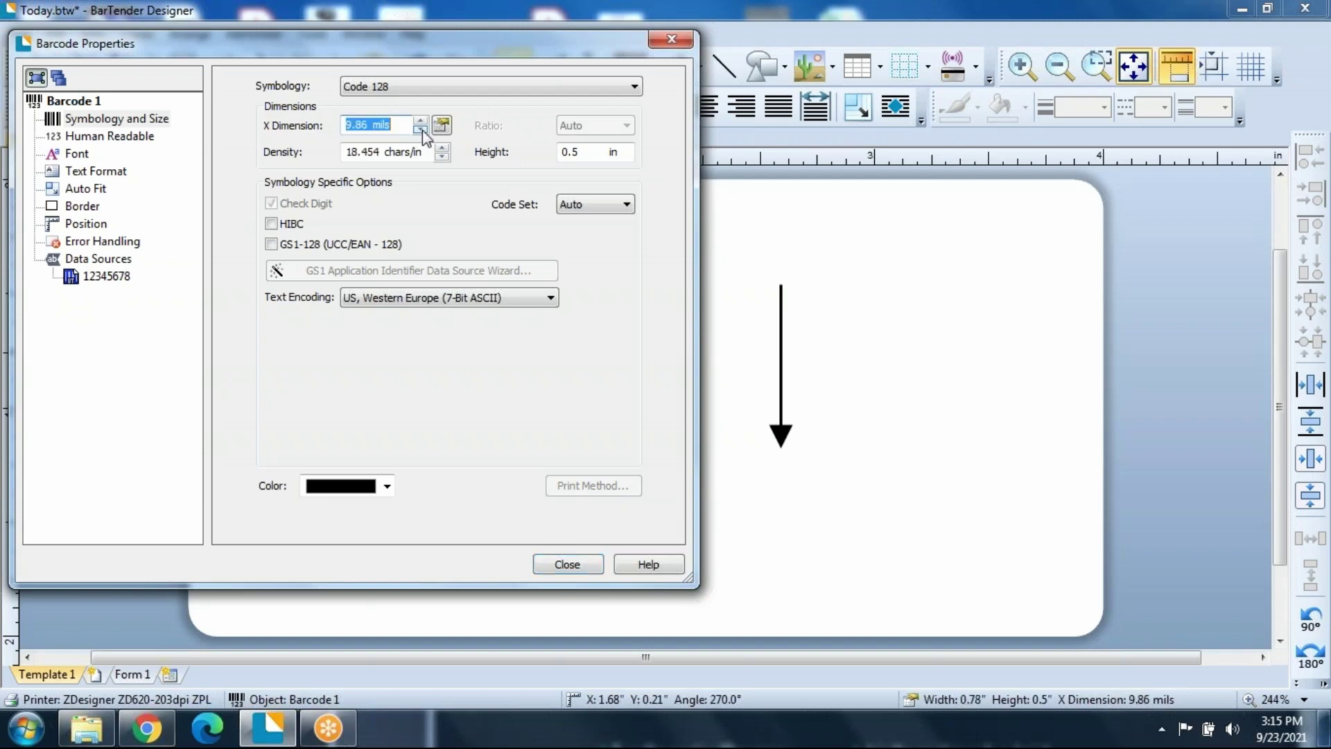
pyautogui.click(420, 130)
pyautogui.click(420, 120)
pyautogui.click(567, 564)
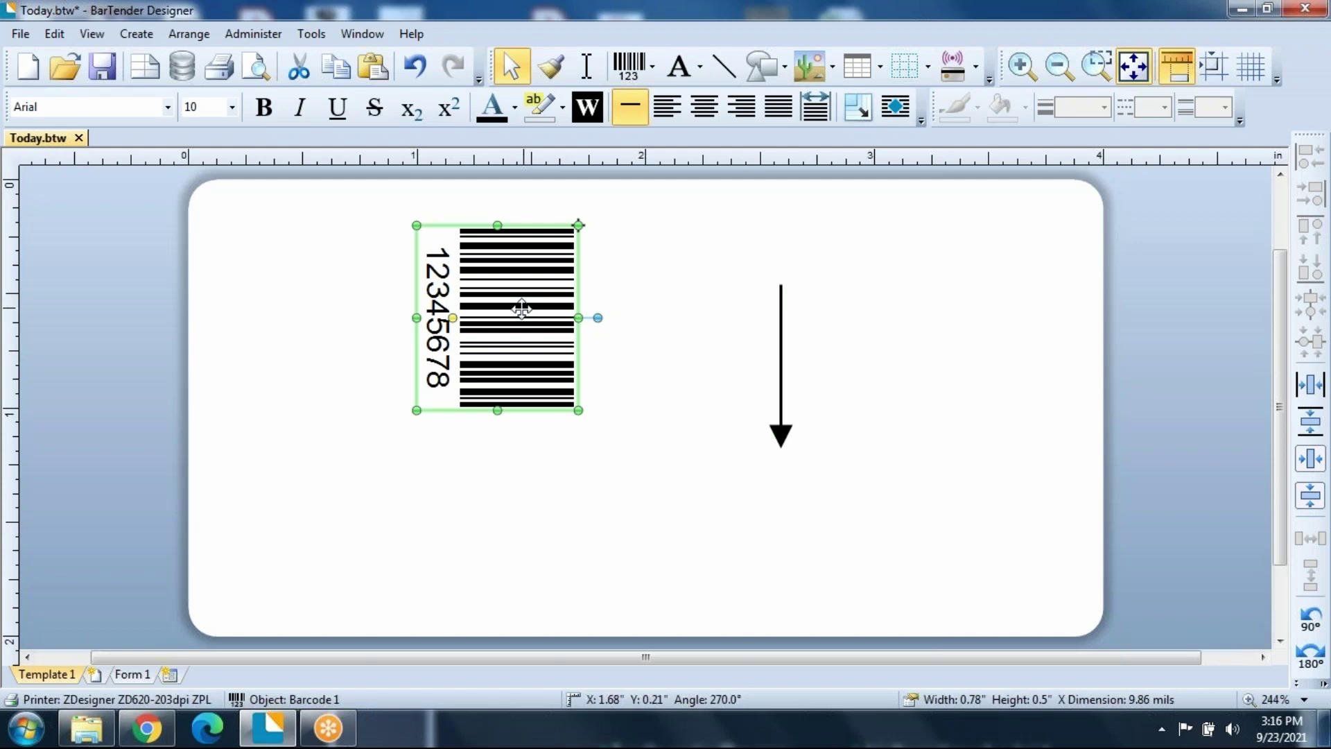
# - Raise the barcode's X dimension to 19.71 mils and move it left to 0.87 by 0.17 inches
pyautogui.rightClick(529, 317)
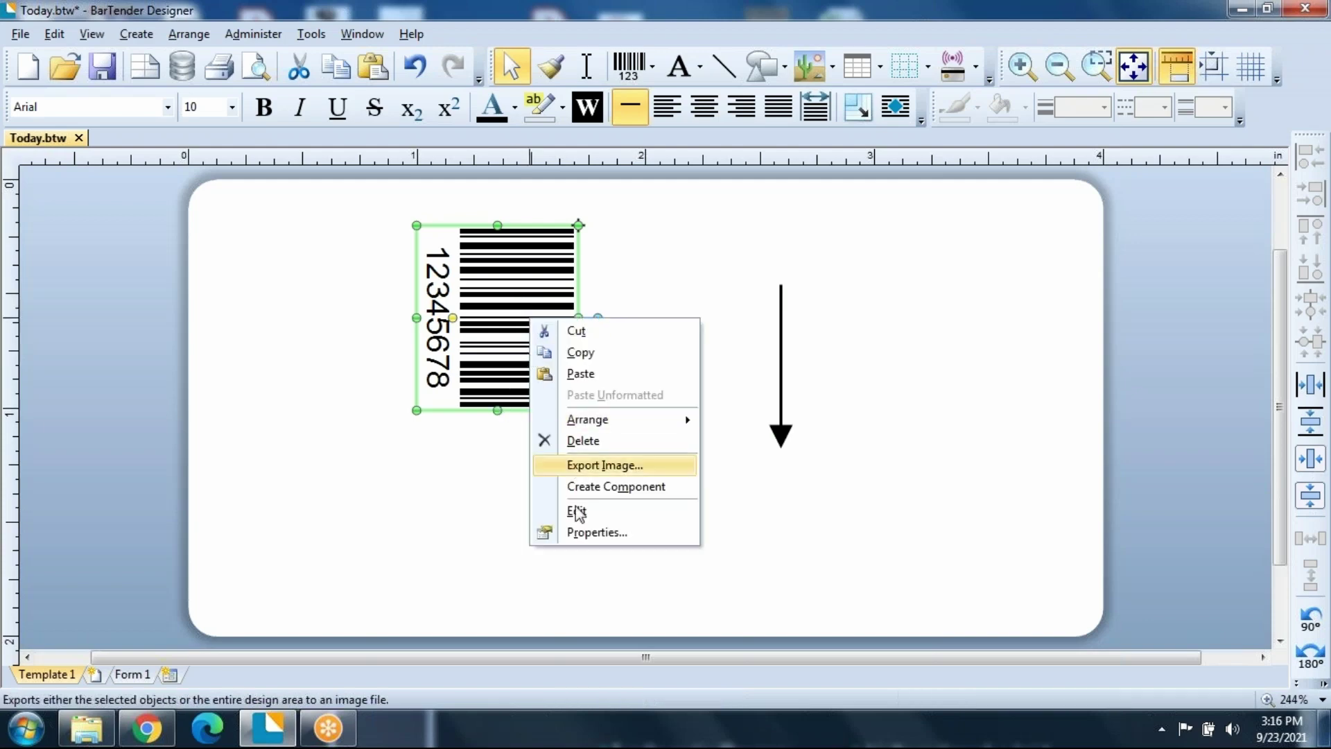
pyautogui.click(595, 533)
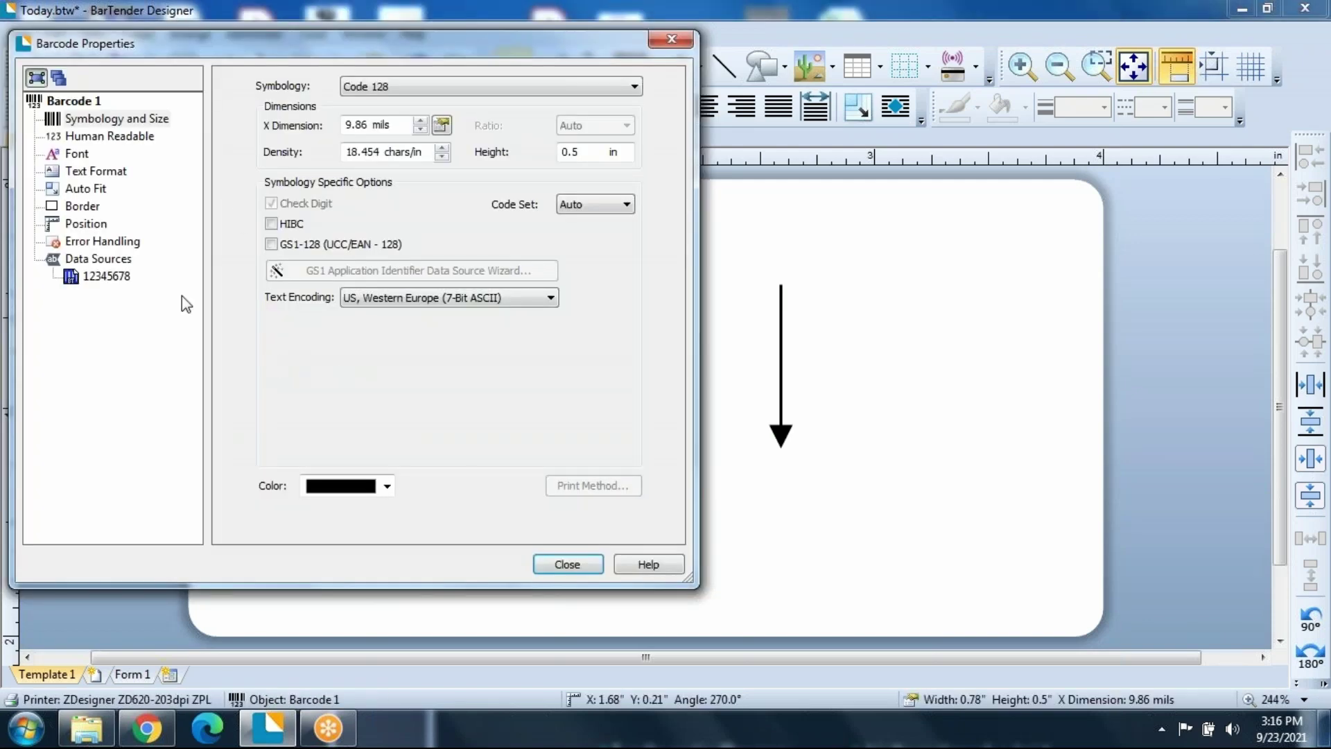
pyautogui.click(421, 123)
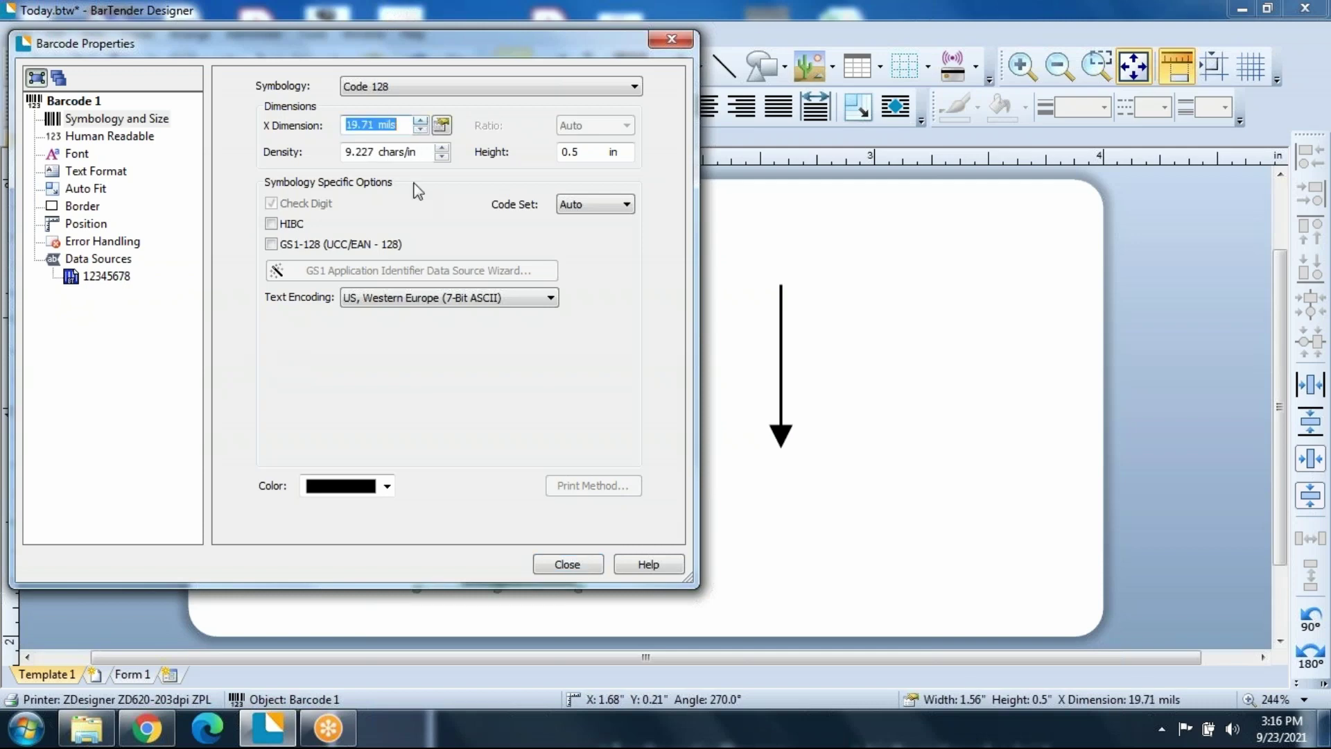
pyautogui.click(567, 564)
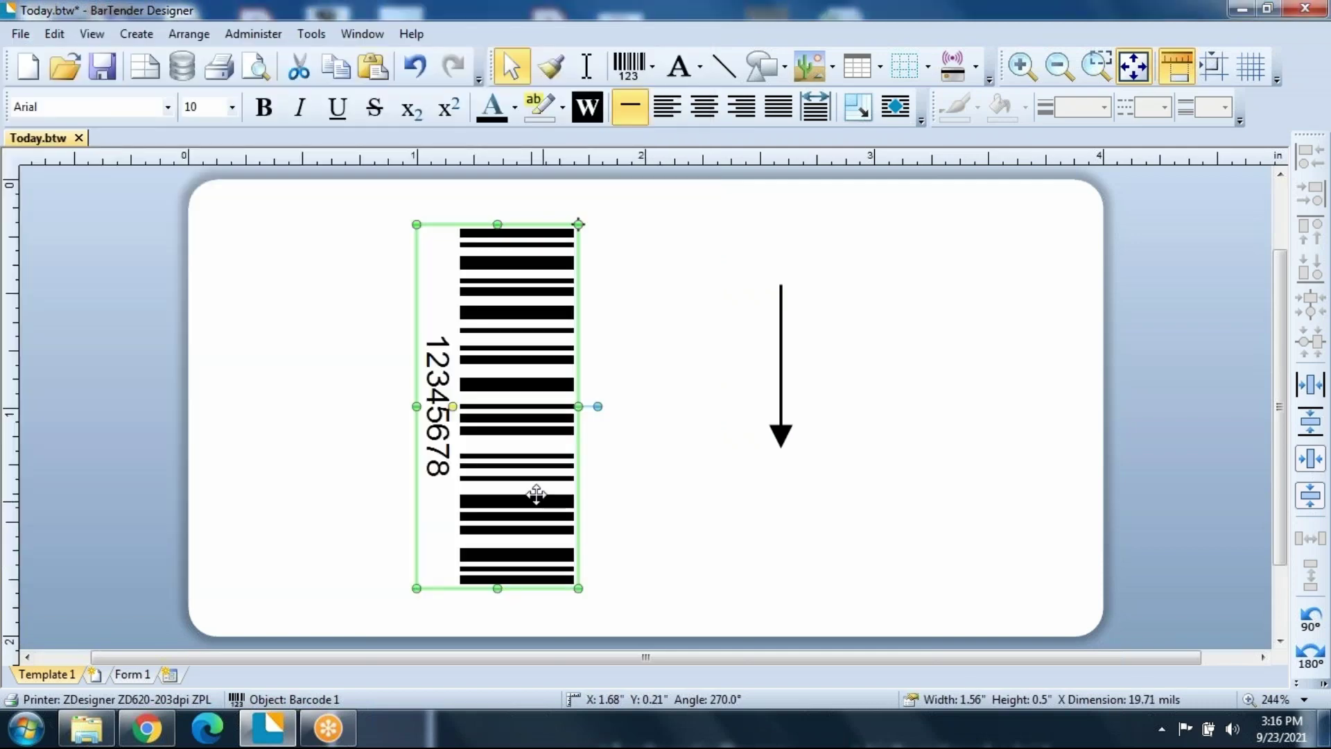
pyautogui.moveTo(529, 454); pyautogui.dragTo(343, 443)
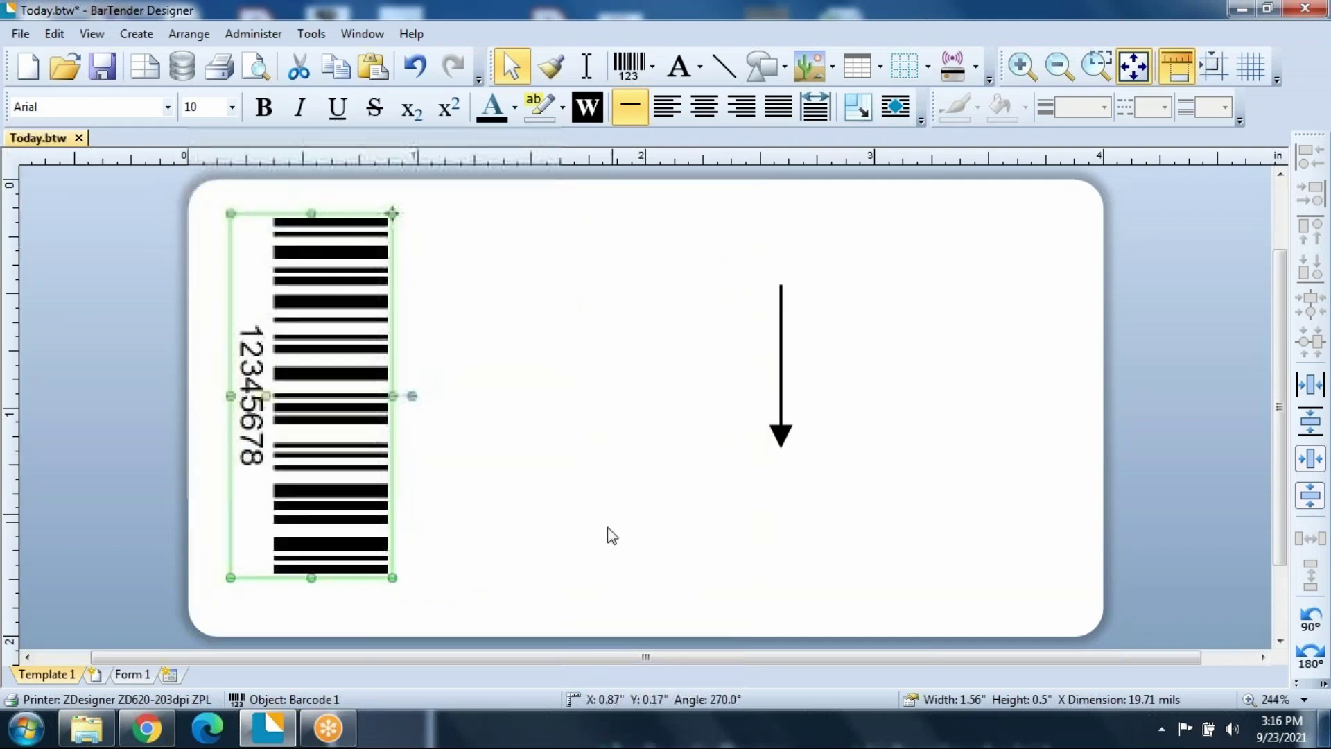
# - Copy and paste the barcode, rotating the copy to 0° so it runs horizontally
pyautogui.rightClick(335, 362)
pyautogui.click(463, 393)
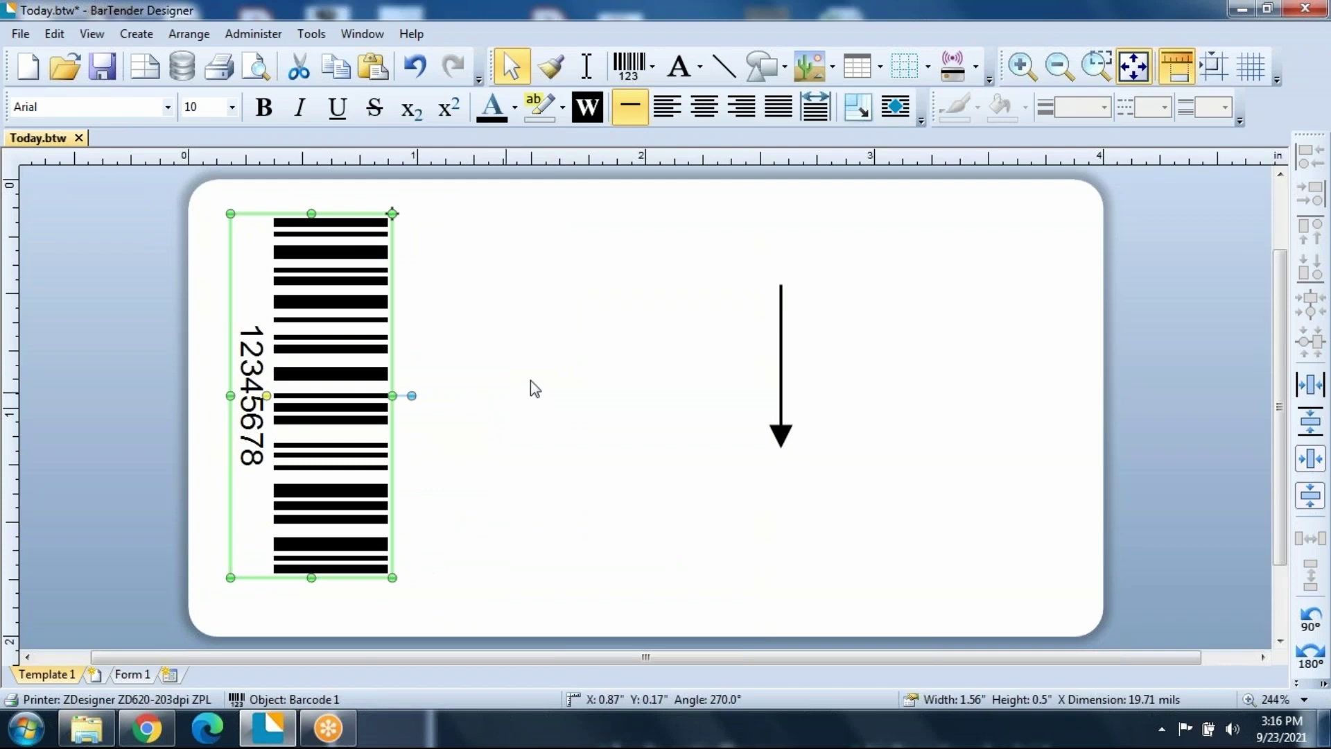
pyautogui.rightClick(627, 312)
pyautogui.click(727, 325)
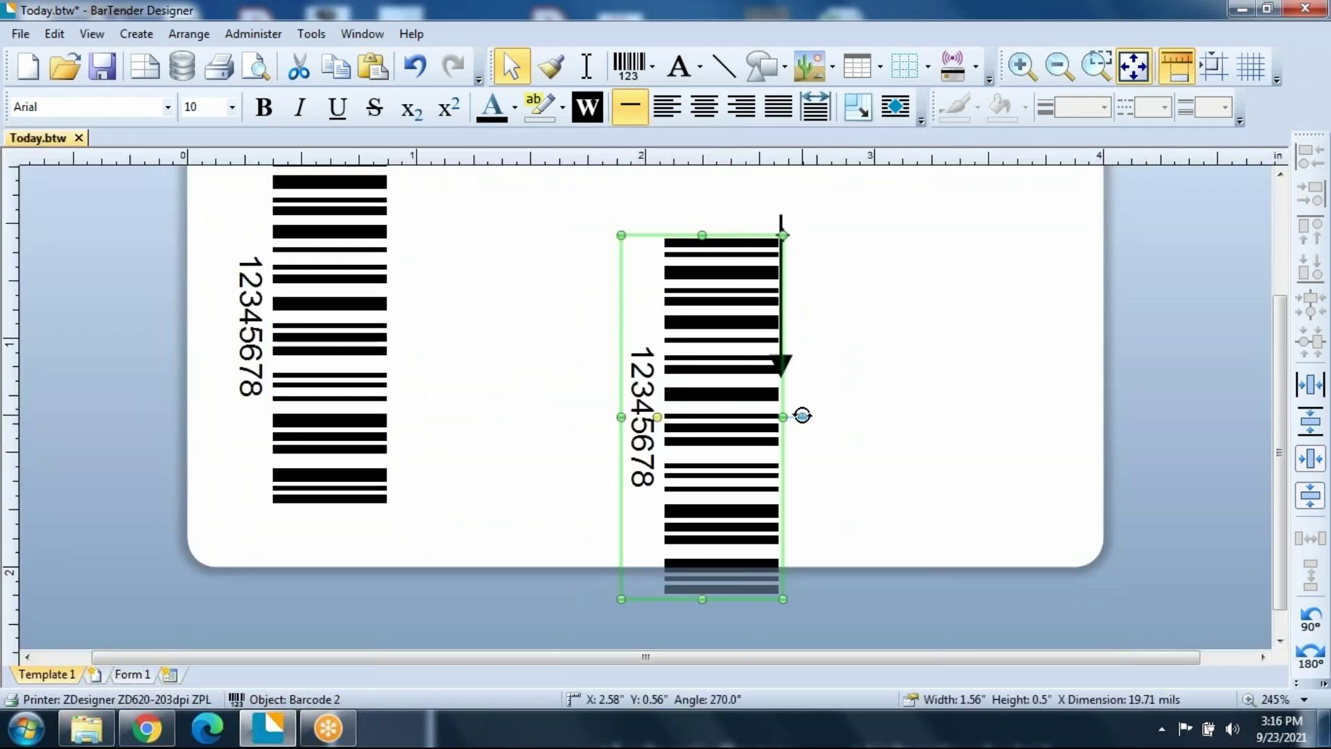
pyautogui.moveTo(801, 416); pyautogui.dragTo(725, 212)
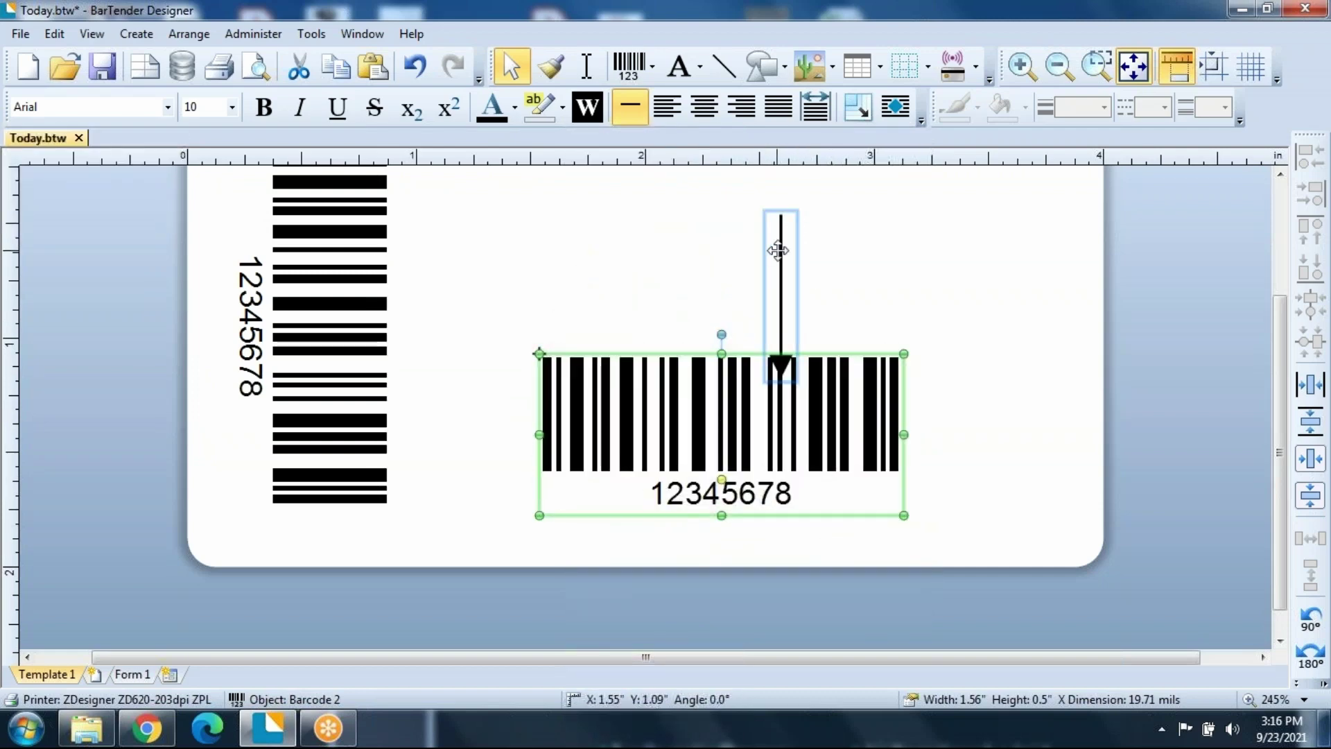
# - Shift the arrow further right, raise the horizontal copy, and narrow it to 0.78 inches wide
pyautogui.moveTo(775, 250); pyautogui.dragTo(987, 285)
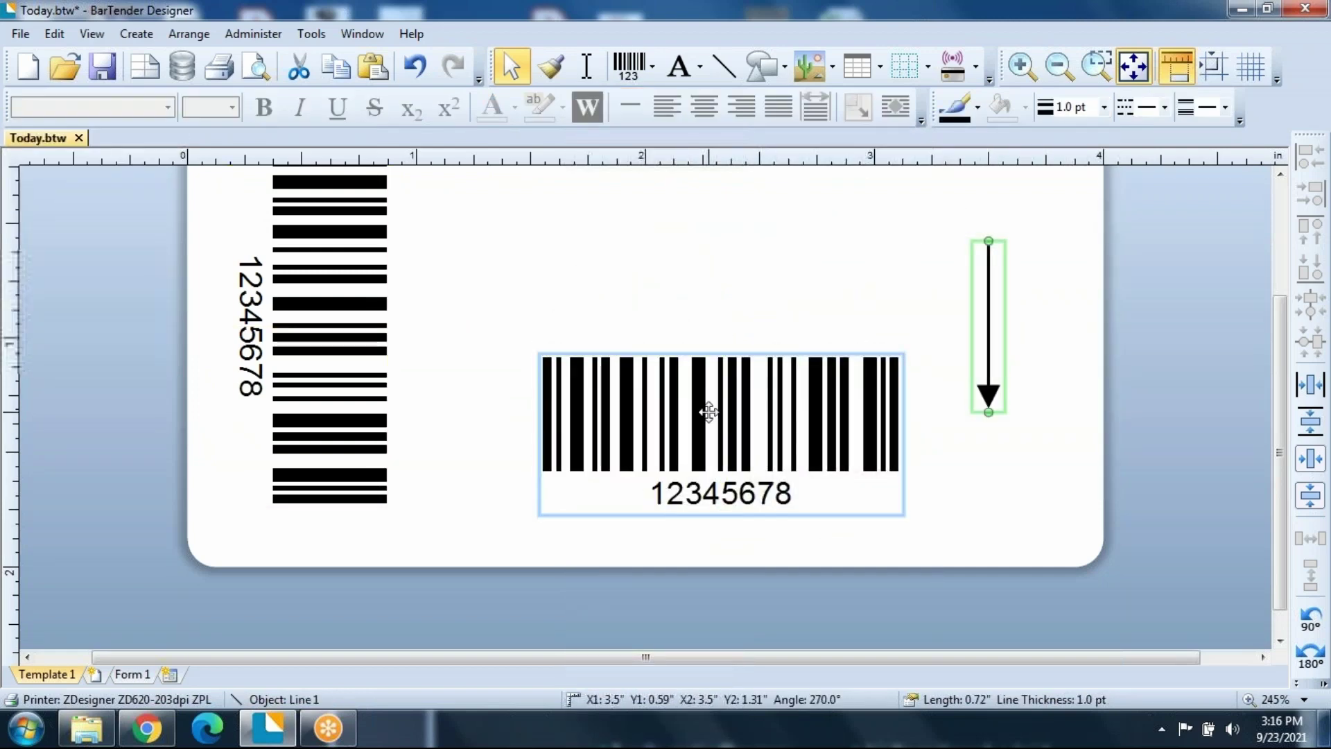
pyautogui.moveTo(704, 371); pyautogui.dragTo(704, 261)
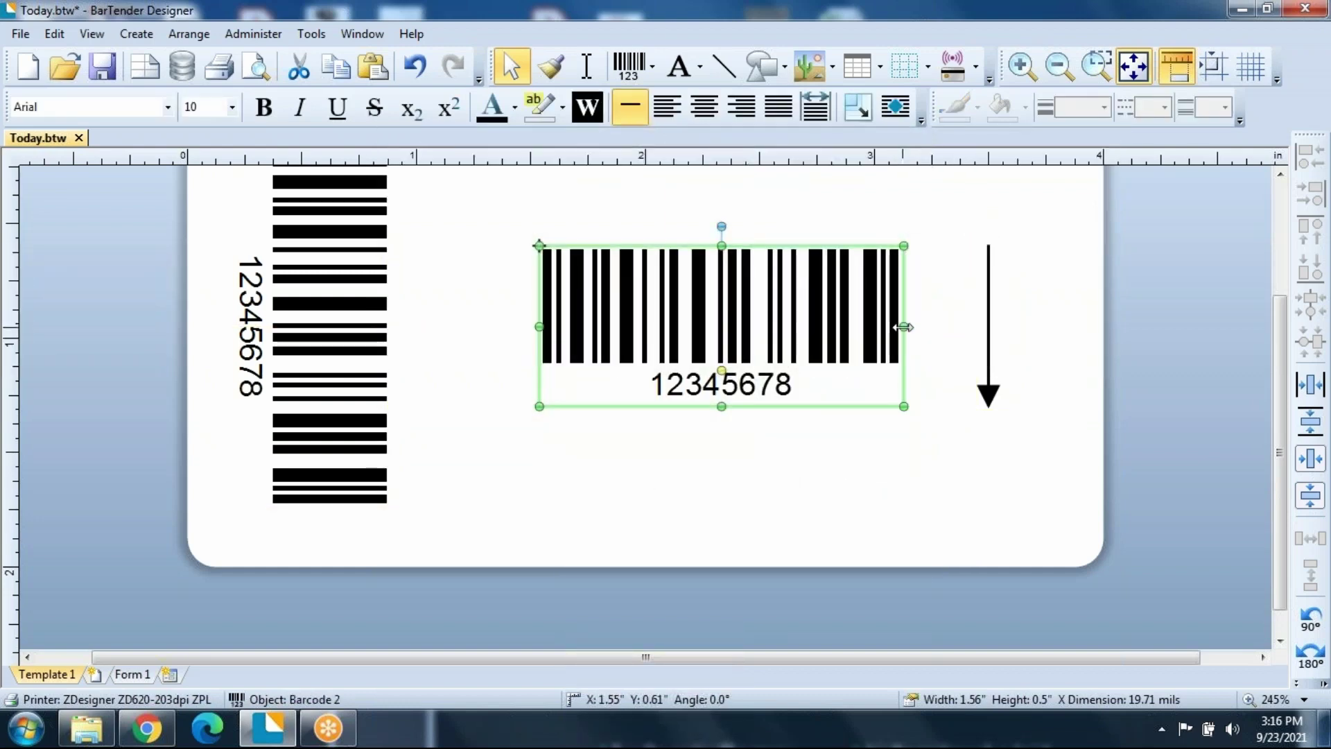
pyautogui.moveTo(903, 326); pyautogui.dragTo(767, 322)
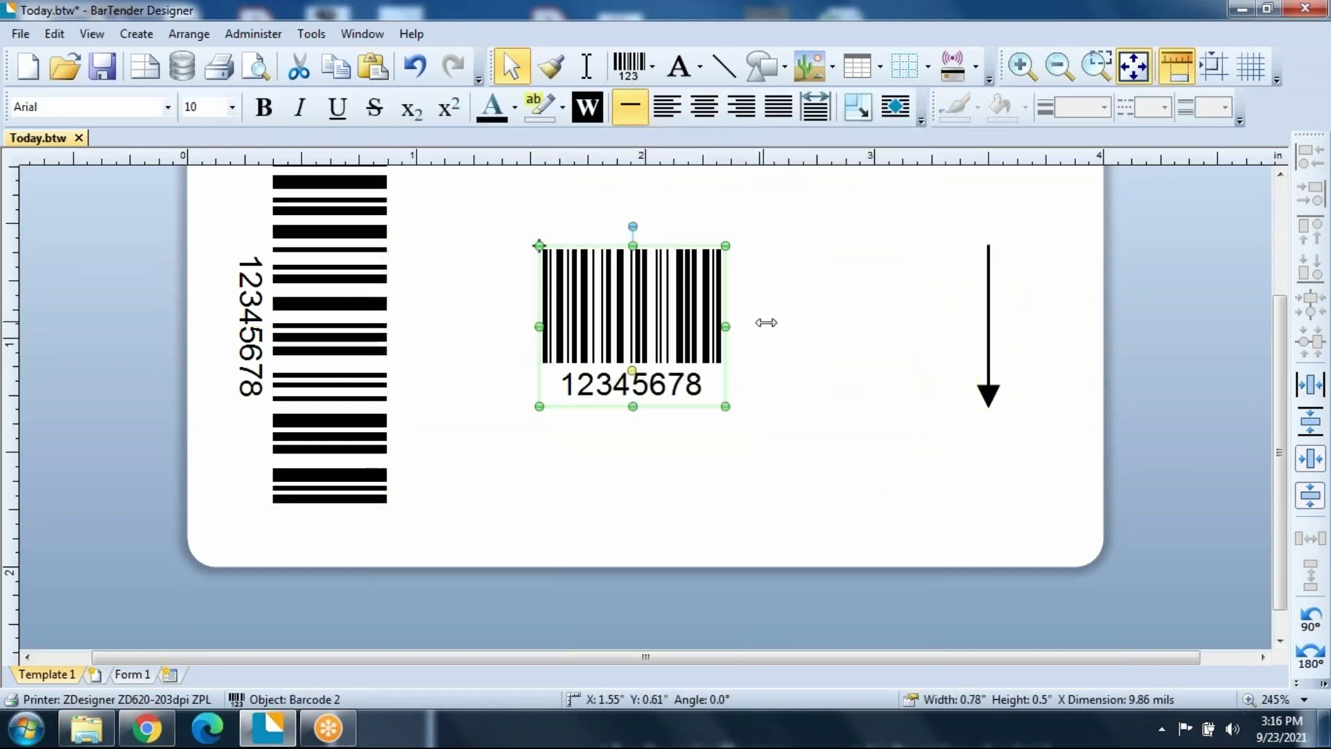
pyautogui.rightClick(650, 314)
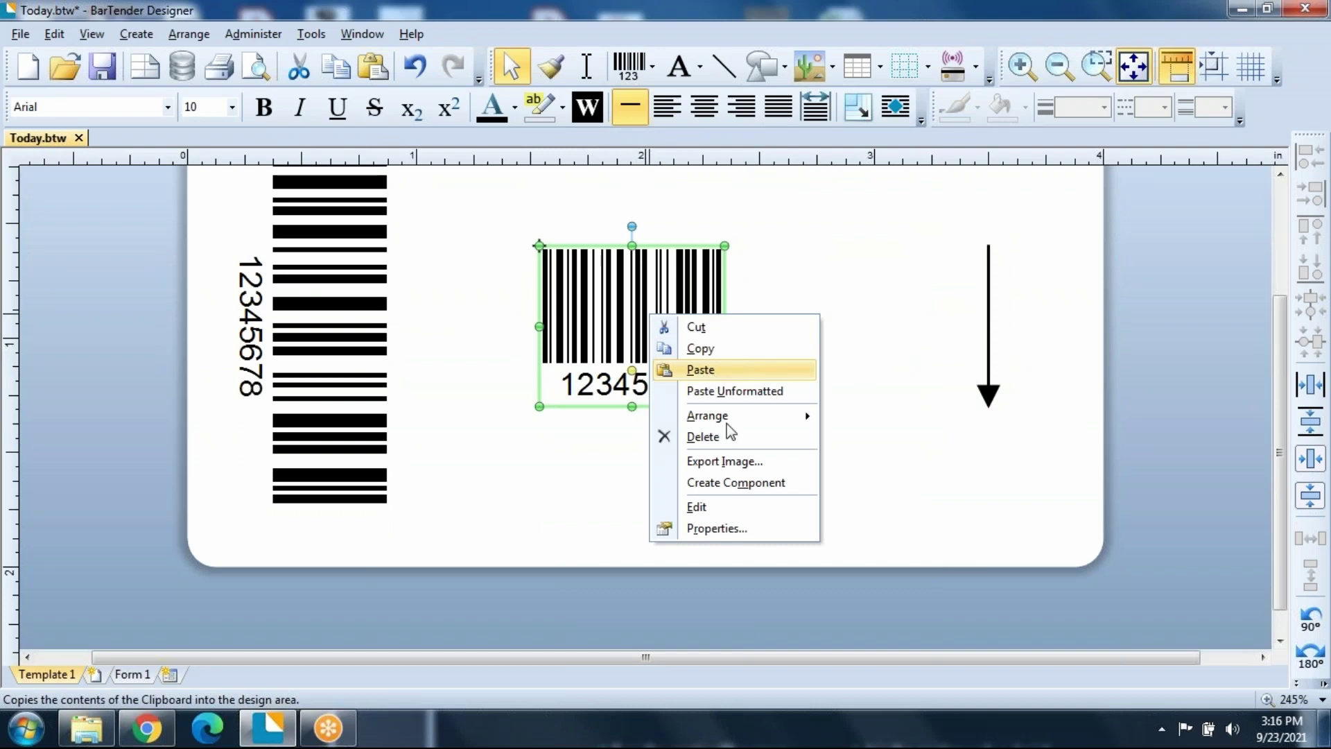
pyautogui.click(738, 528)
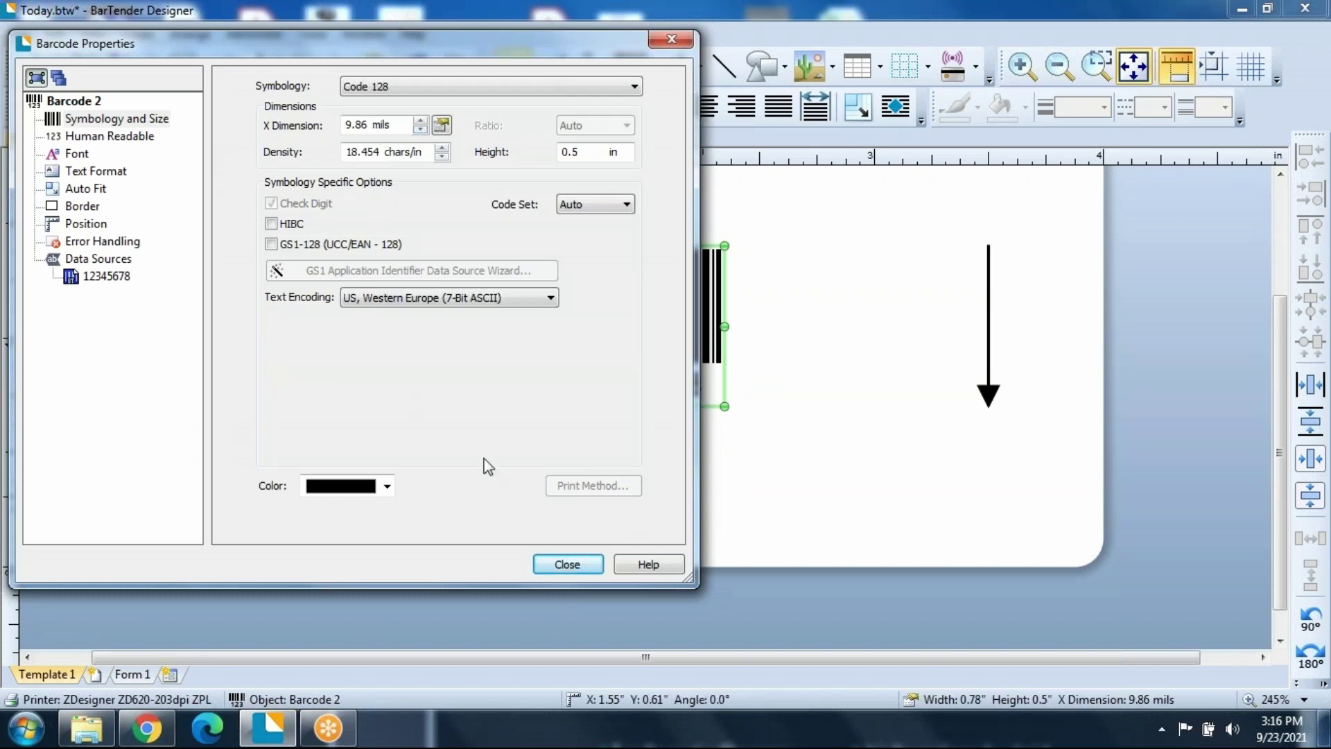
pyautogui.click(578, 565)
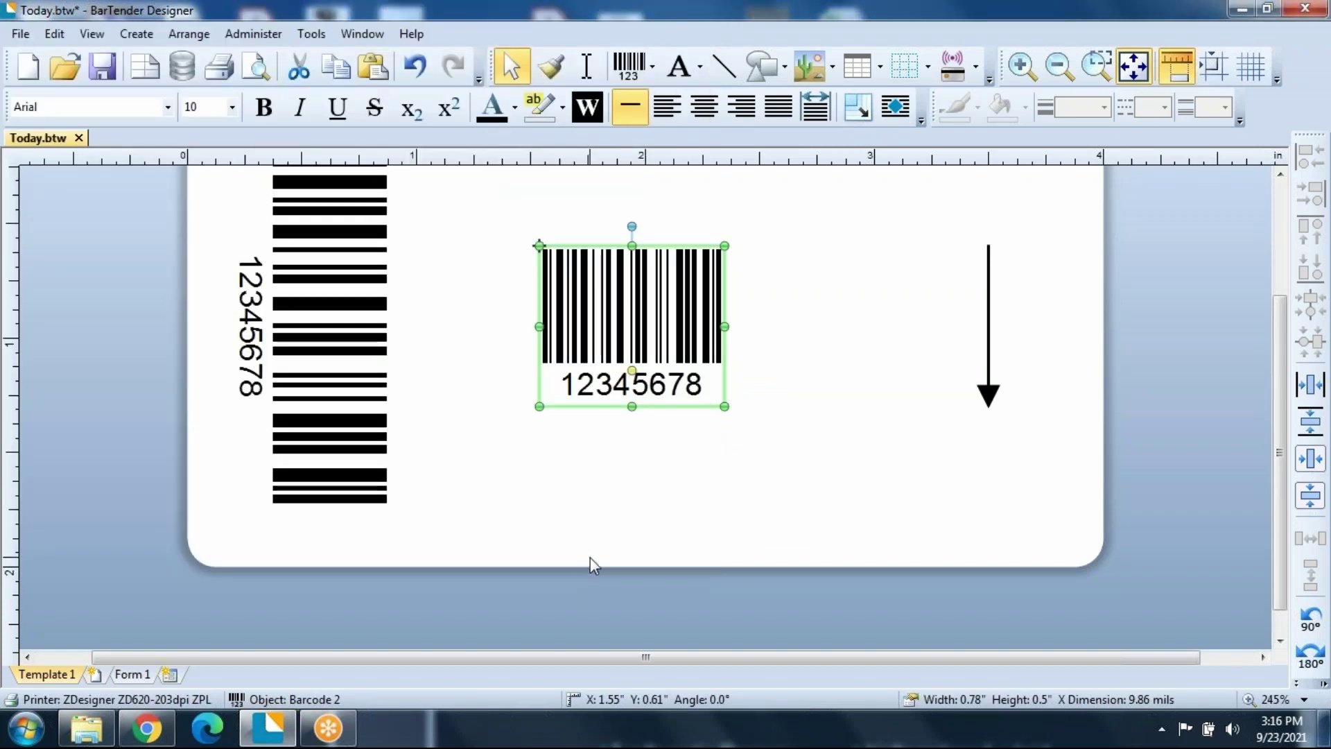